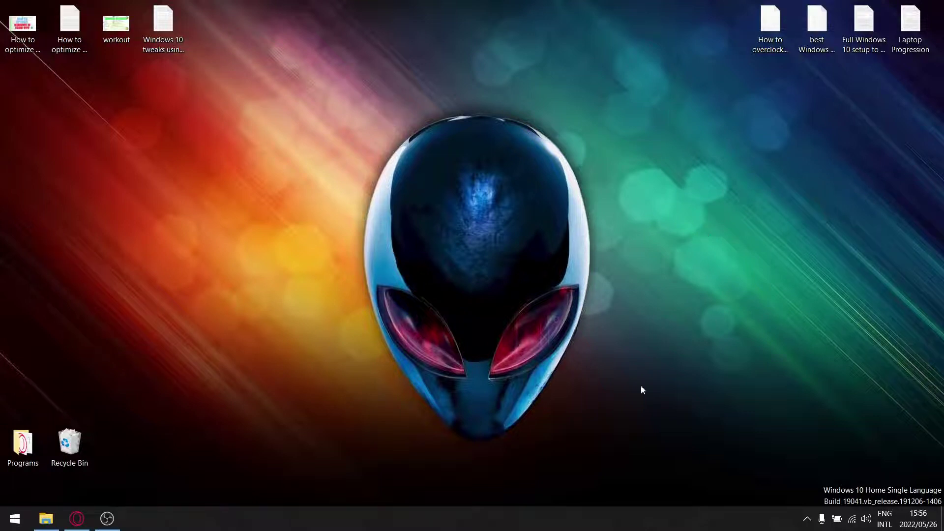
Step: Check that the Windows Settings Privacy General toggles are all off, then minimize Settings
{"action": "left_click", "coordinate": [15, 519]}
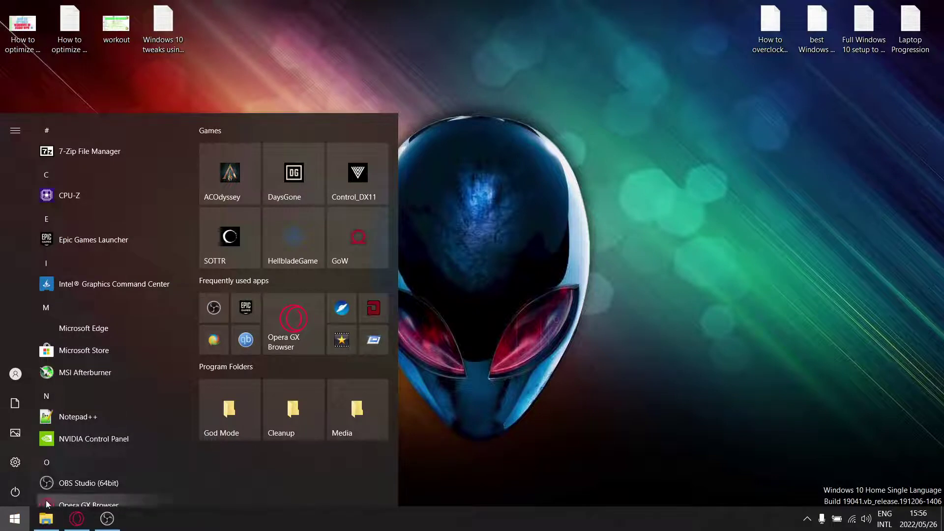
{"action": "left_click", "coordinate": [15, 462]}
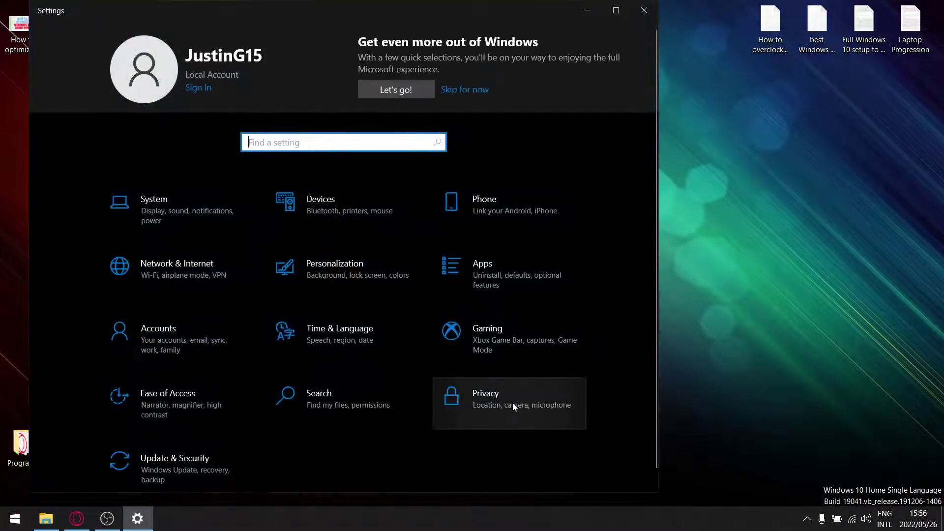
{"action": "left_click", "coordinate": [512, 406]}
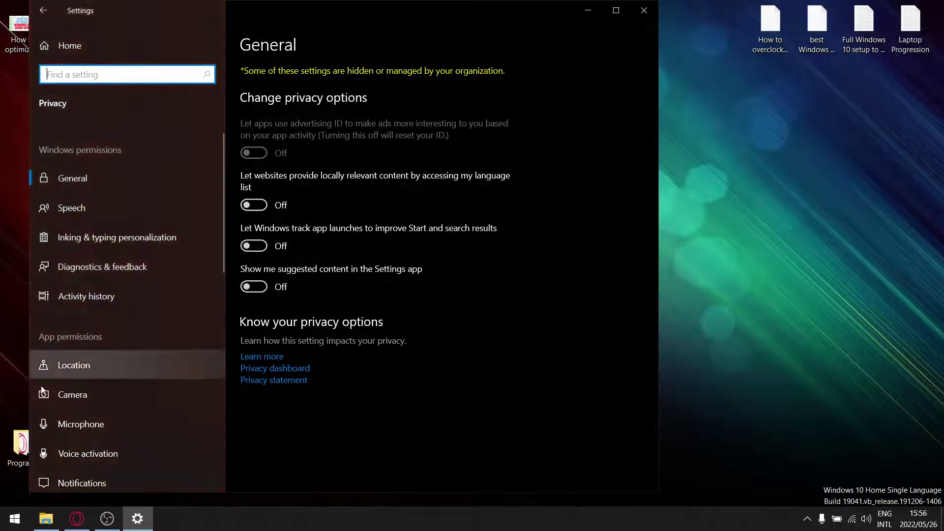
{"action": "scroll", "coordinate": [125, 301], "scroll_direction": "down", "scroll_amount": 4}
{"action": "scroll", "coordinate": [119, 301], "scroll_direction": "up", "scroll_amount": 2}
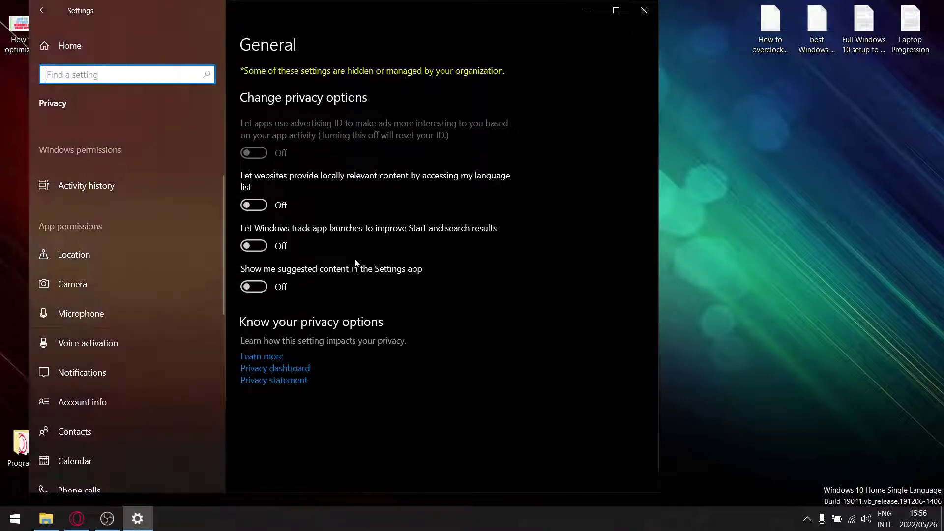
{"action": "left_click", "coordinate": [589, 11]}
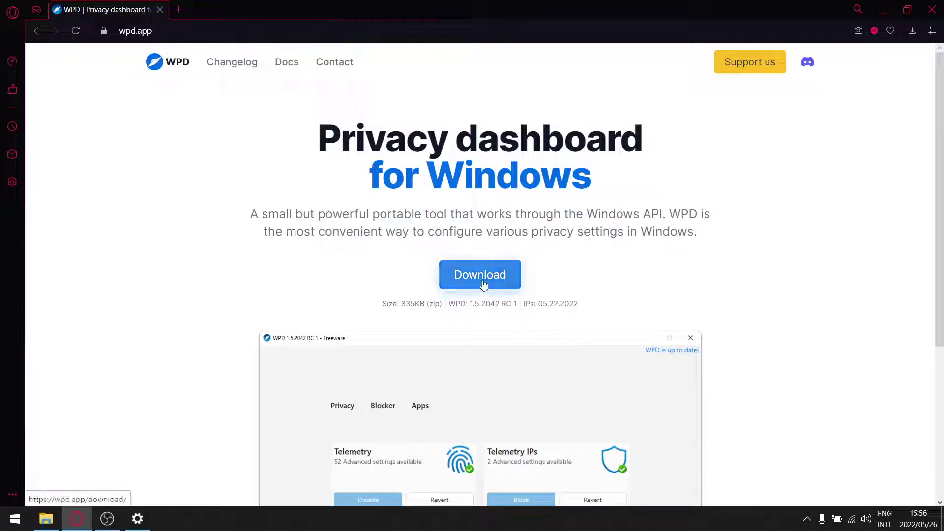
Step: Minimize Opera GX after viewing the wpd.app download page
{"action": "left_click", "coordinate": [883, 10]}
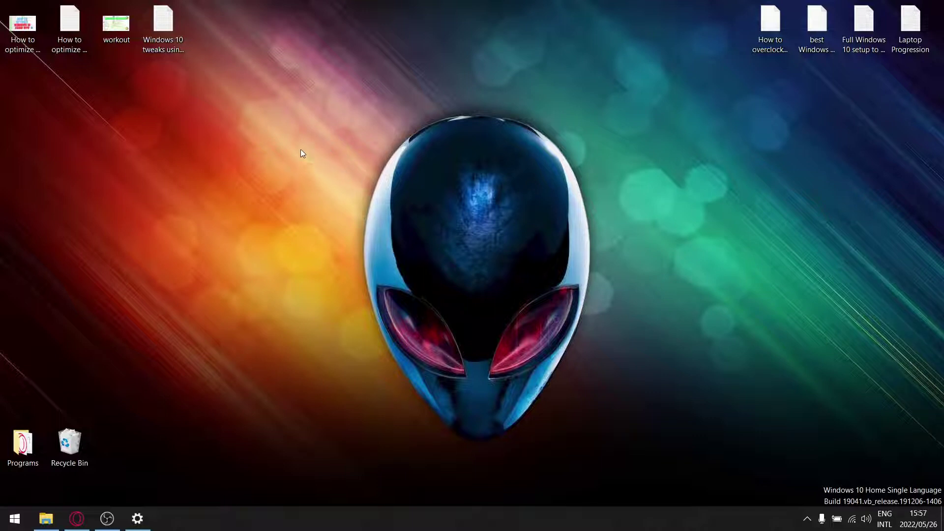
Step: Launch WPD from the Start menu's Frequently used apps
{"action": "left_click", "coordinate": [15, 519]}
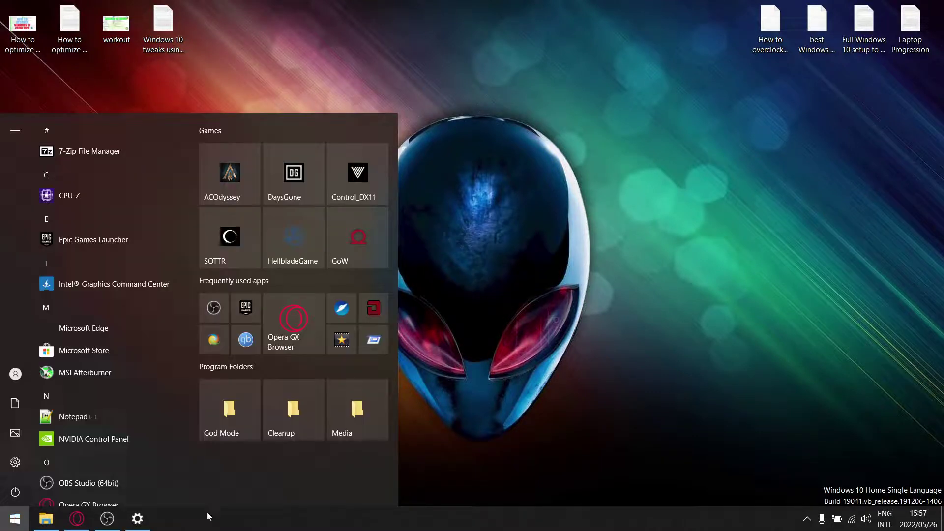
{"action": "left_click", "coordinate": [347, 313]}
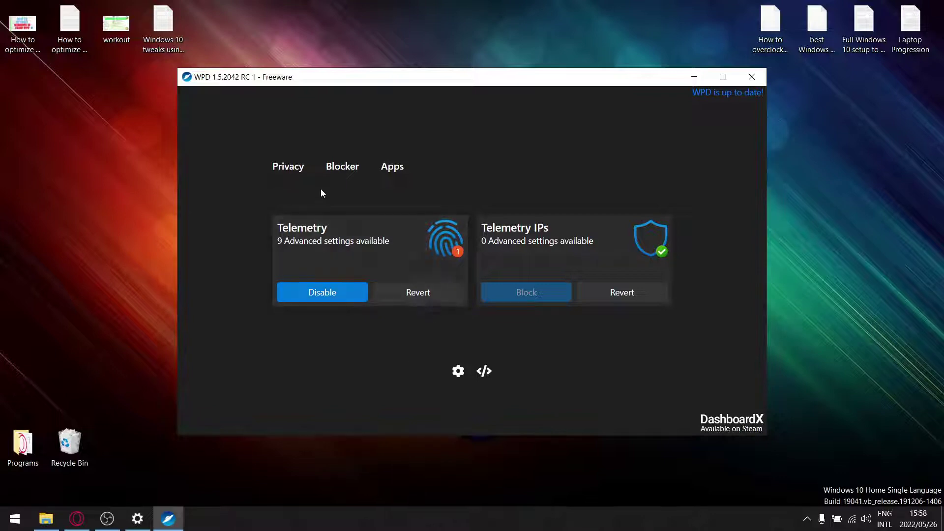
Step: Go through WPD's Privacy toggles for group policy, Edge, Services and Task Scheduler, all Off
{"action": "left_click", "coordinate": [291, 169]}
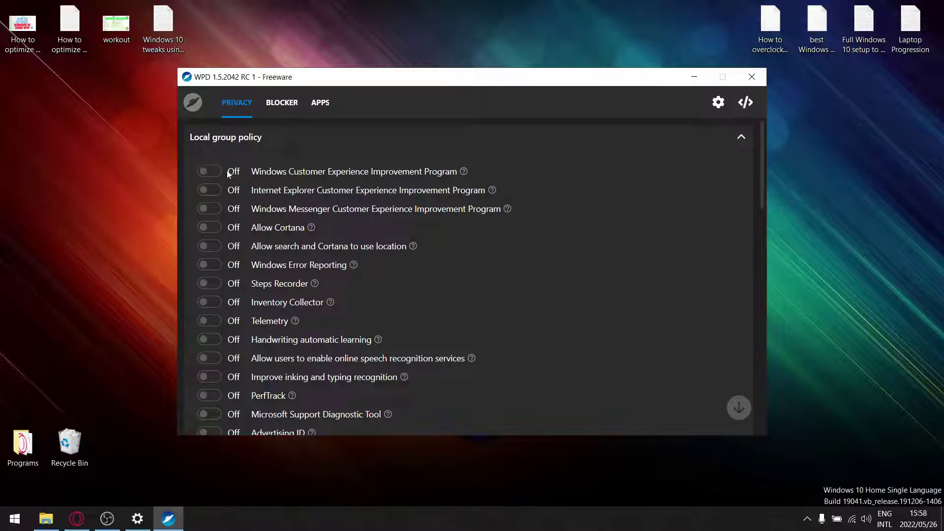
{"action": "scroll", "coordinate": [286, 200], "scroll_direction": "down", "scroll_amount": 2}
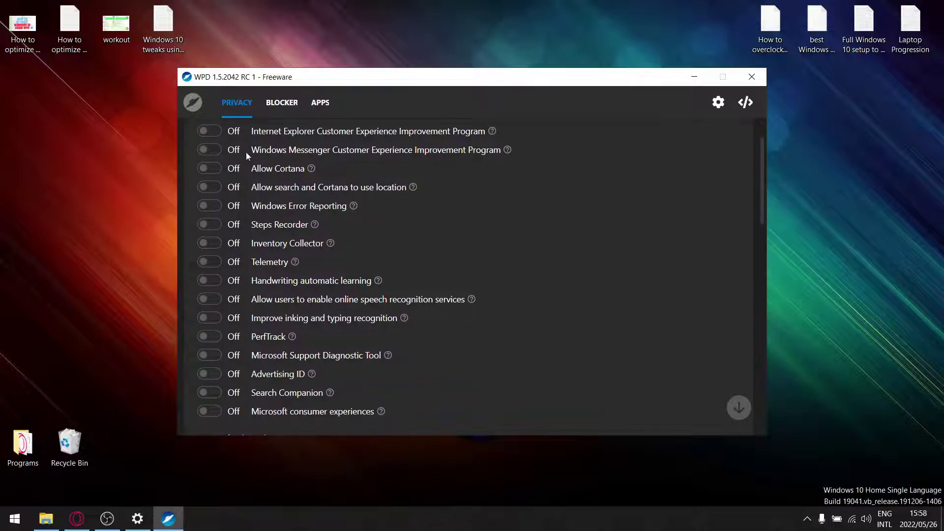
{"action": "scroll", "coordinate": [387, 315], "scroll_direction": "down", "scroll_amount": 7}
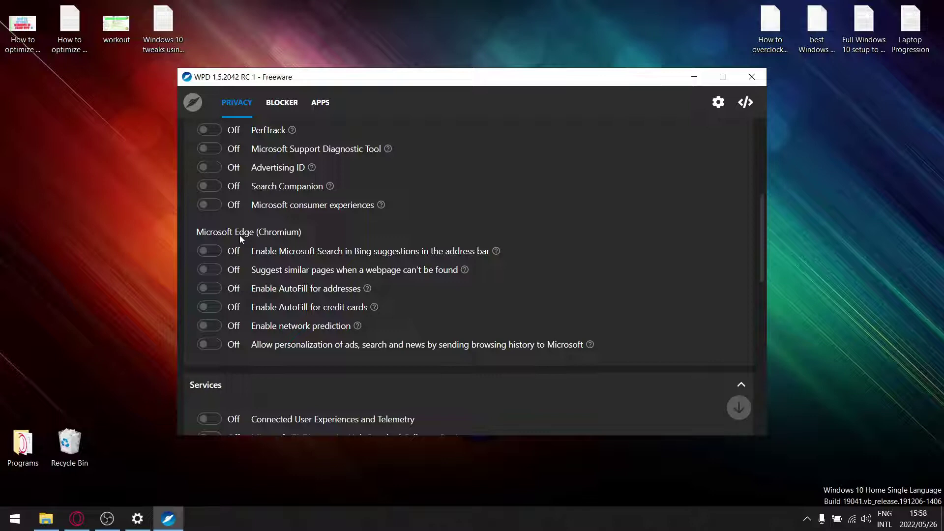
{"action": "mouse_move", "coordinate": [77, 518]}
{"action": "scroll", "coordinate": [379, 317], "scroll_direction": "down", "scroll_amount": 2}
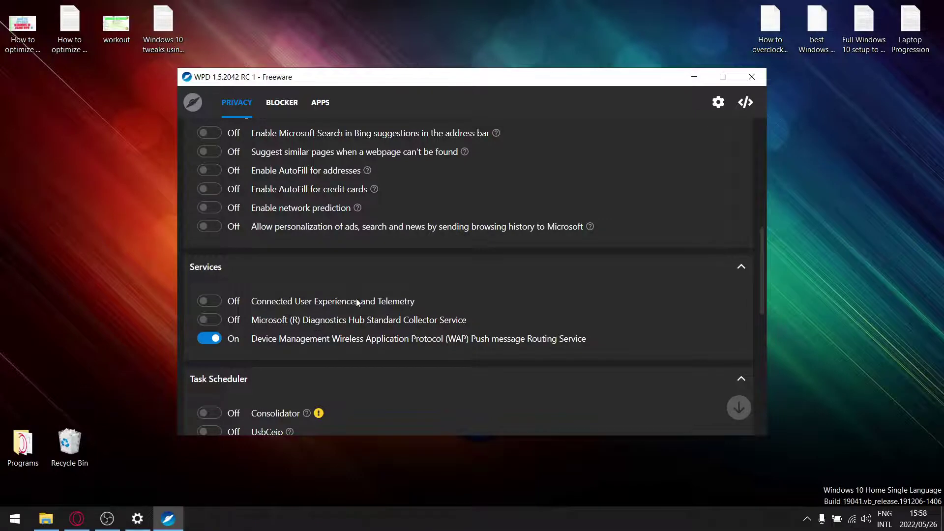
{"action": "scroll", "coordinate": [357, 301], "scroll_direction": "down", "scroll_amount": 6}
{"action": "scroll", "coordinate": [270, 285], "scroll_direction": "up", "scroll_amount": 2}
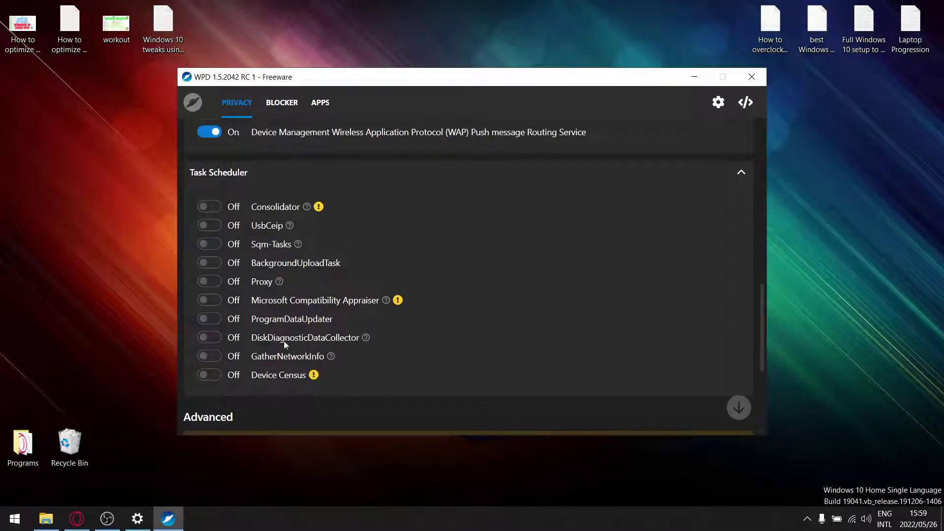
Step: Expand the advanced Local group policy settings and try twice to switch off Windows Defender Antivirus
{"action": "scroll", "coordinate": [433, 312], "scroll_direction": "down", "scroll_amount": 2}
{"action": "scroll", "coordinate": [431, 316], "scroll_direction": "down", "scroll_amount": 1}
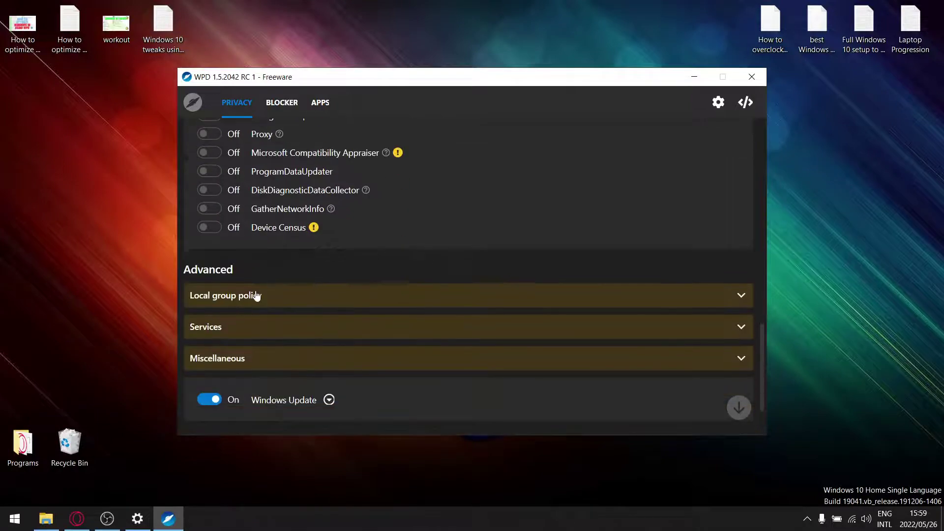
{"action": "left_click", "coordinate": [257, 296]}
{"action": "scroll", "coordinate": [422, 293], "scroll_direction": "down", "scroll_amount": 4}
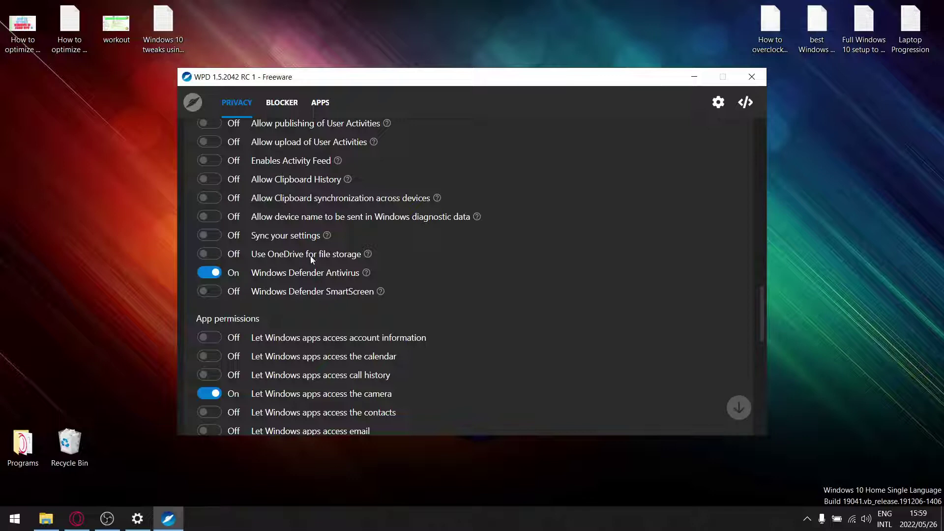
{"action": "left_click", "coordinate": [282, 274]}
{"action": "left_click", "coordinate": [215, 272]}
{"action": "scroll", "coordinate": [411, 267], "scroll_direction": "down", "scroll_amount": 3}
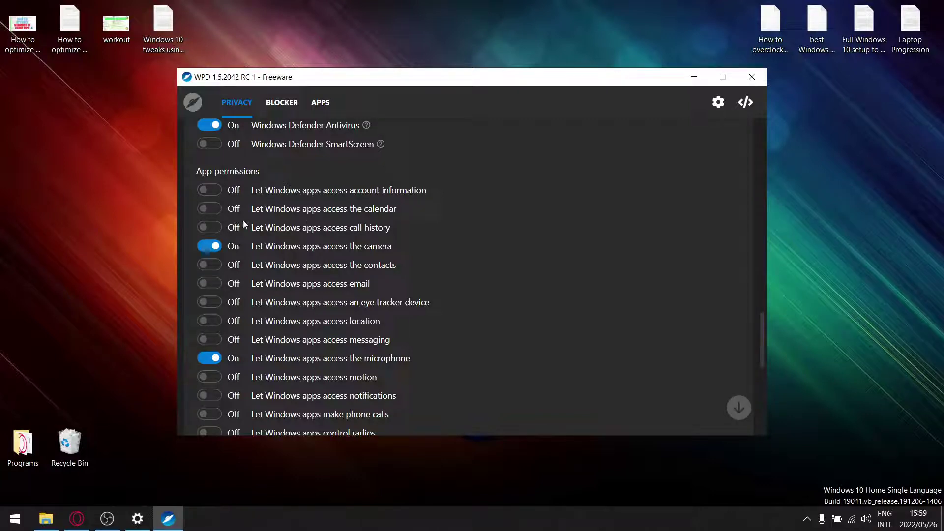
Step: Expand the Services and Miscellaneous groups and confirm their toggles read Off
{"action": "scroll", "coordinate": [354, 374], "scroll_direction": "down", "scroll_amount": 8}
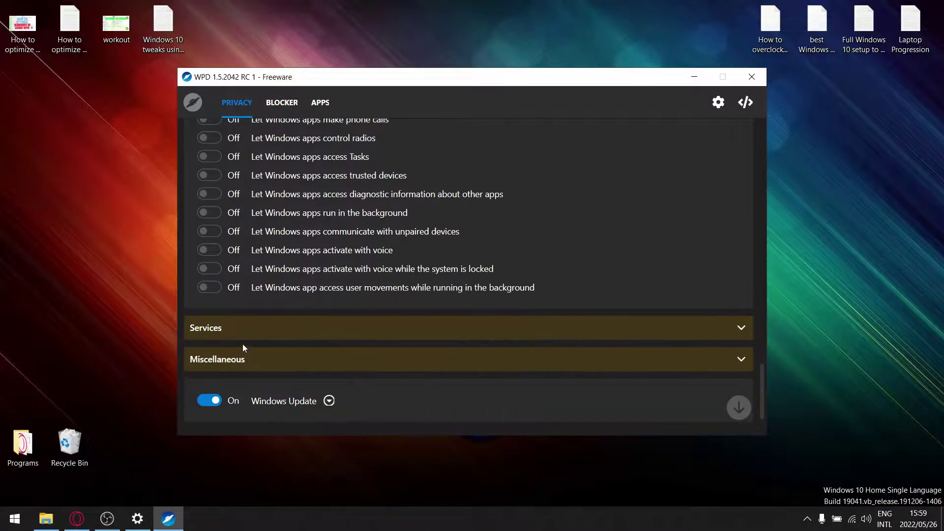
{"action": "left_click", "coordinate": [217, 329]}
{"action": "scroll", "coordinate": [402, 338], "scroll_direction": "down", "scroll_amount": 5}
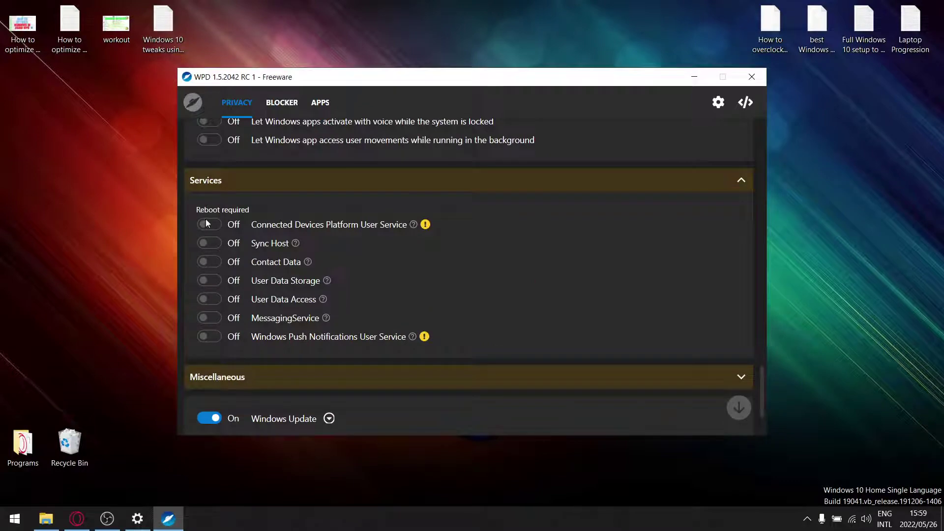
{"action": "scroll", "coordinate": [423, 273], "scroll_direction": "down", "scroll_amount": 2}
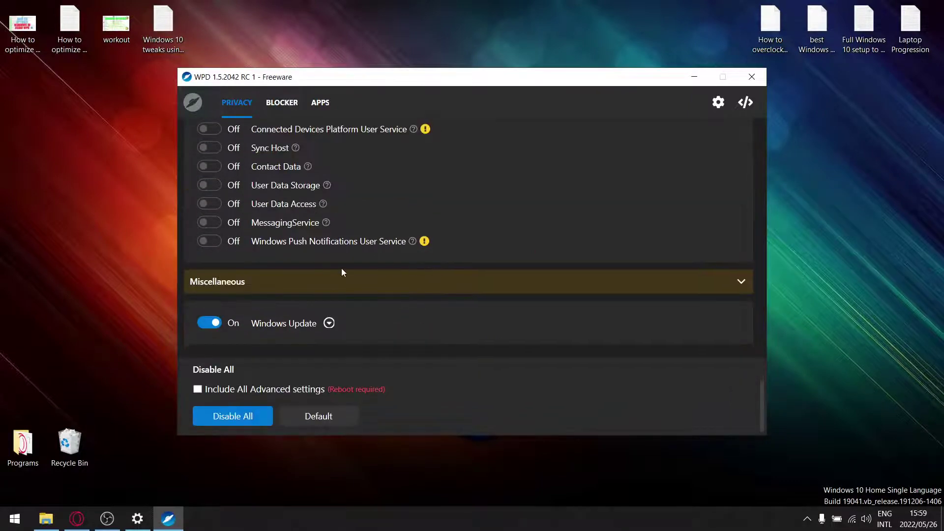
{"action": "left_click", "coordinate": [279, 281]}
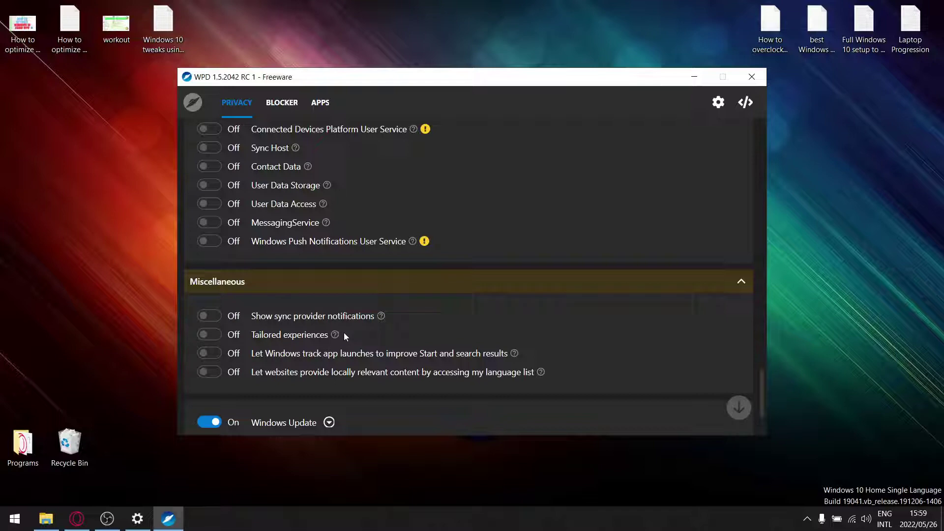
{"action": "scroll", "coordinate": [343, 333], "scroll_direction": "down", "scroll_amount": 2}
{"action": "scroll", "coordinate": [344, 192], "scroll_direction": "up", "scroll_amount": 7}
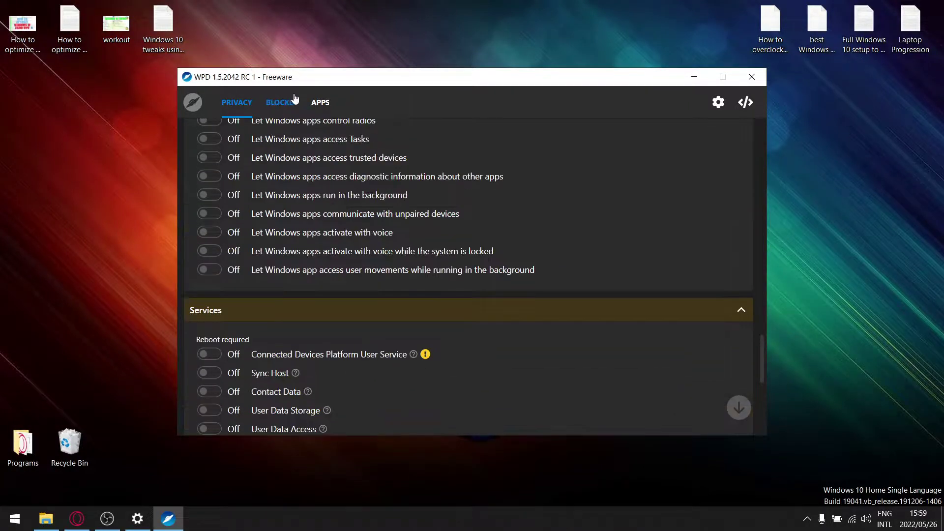
Step: On WPD's Blocker page, remove the Telemetry, Extra and Update rule sets
{"action": "left_click", "coordinate": [279, 102]}
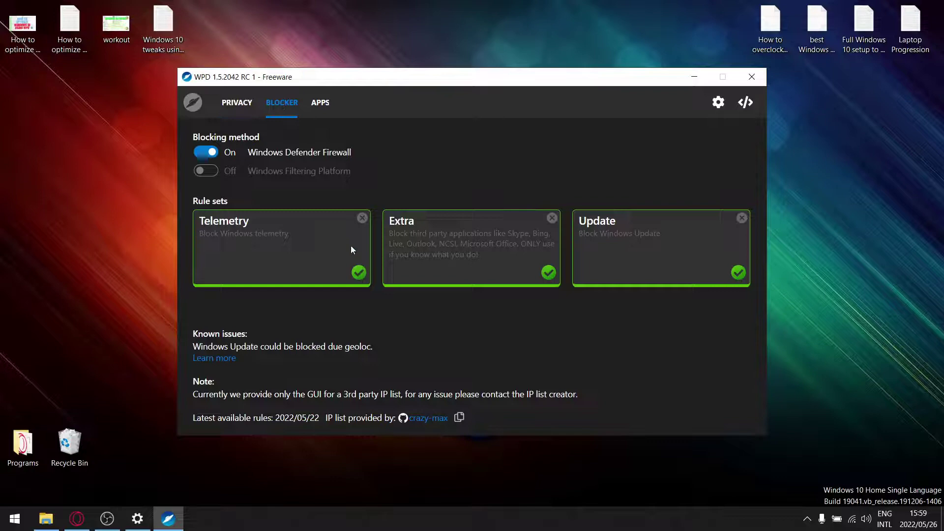
{"action": "left_click", "coordinate": [363, 218]}
{"action": "left_click", "coordinate": [552, 218]}
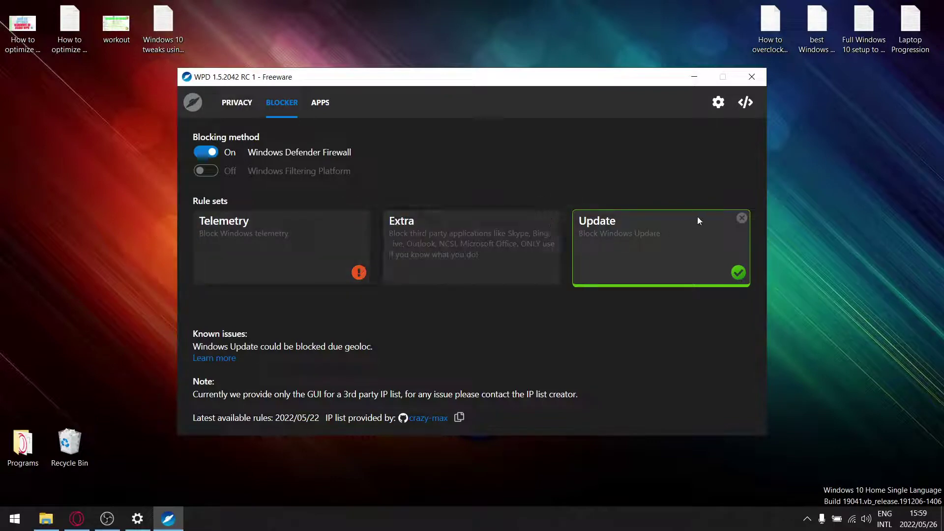
{"action": "left_click", "coordinate": [744, 219]}
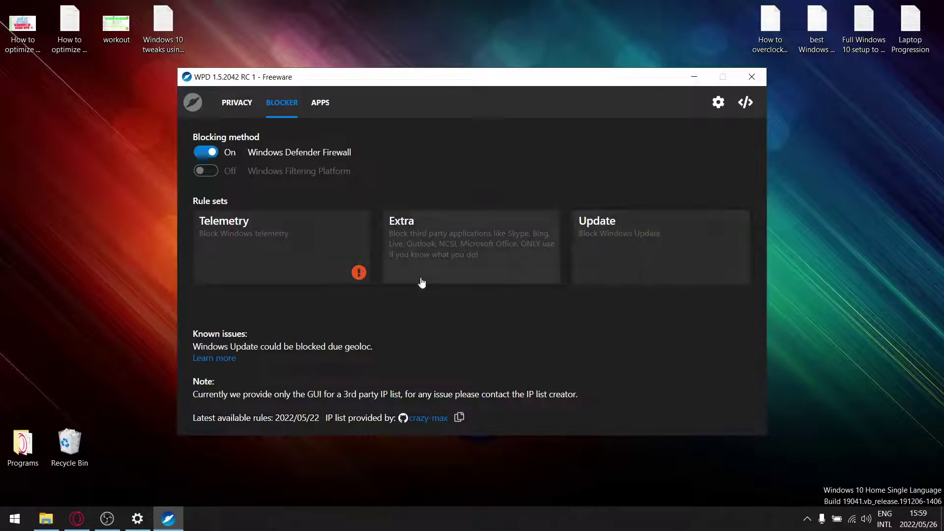
Step: Re-apply the Telemetry, Extra and Update firewall rule sets, redoing Update once more
{"action": "left_click", "coordinate": [302, 256]}
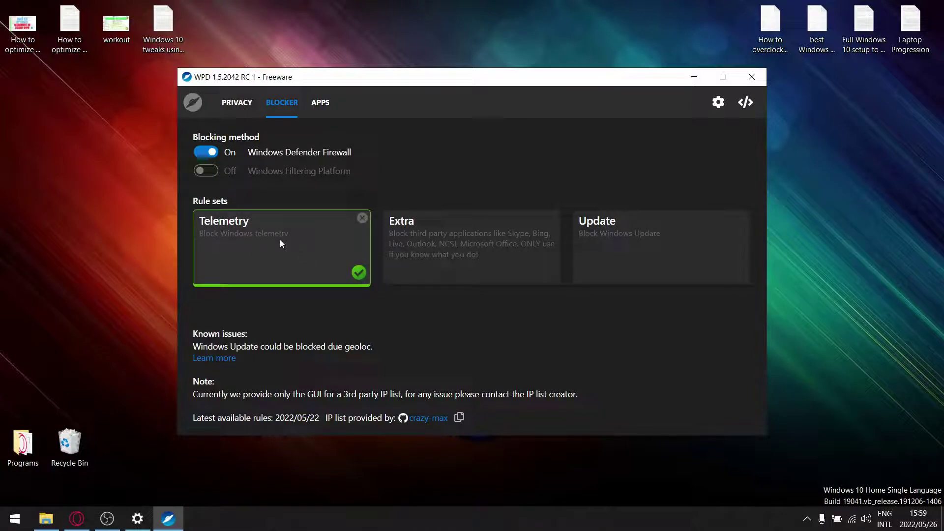
{"action": "left_click", "coordinate": [441, 244]}
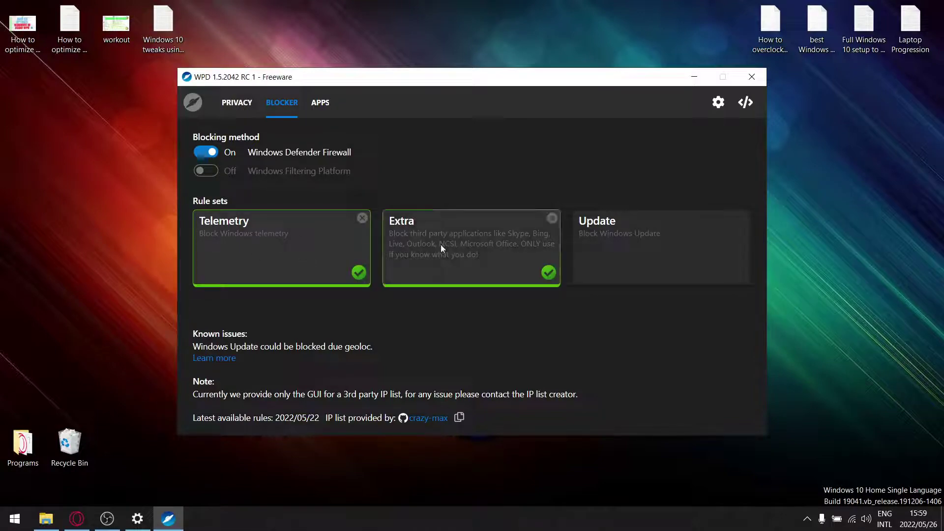
{"action": "left_click", "coordinate": [695, 256]}
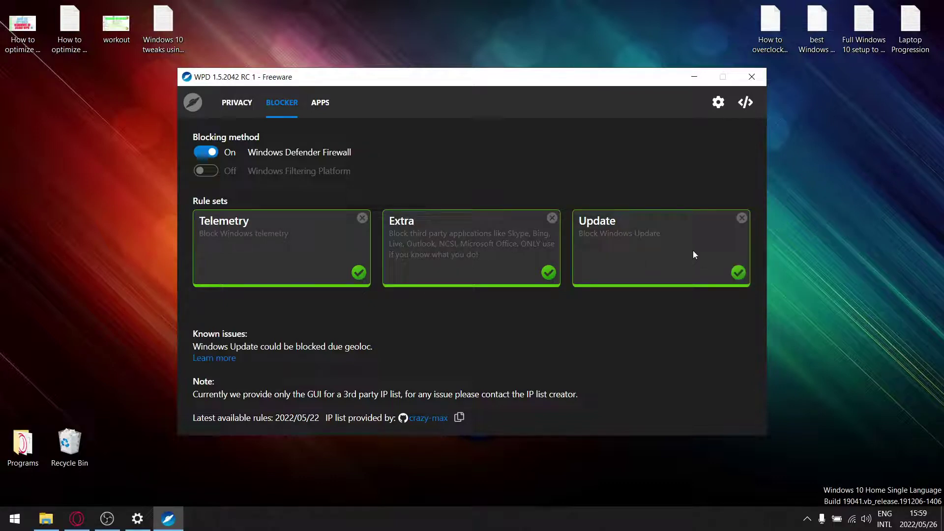
{"action": "left_click", "coordinate": [742, 218]}
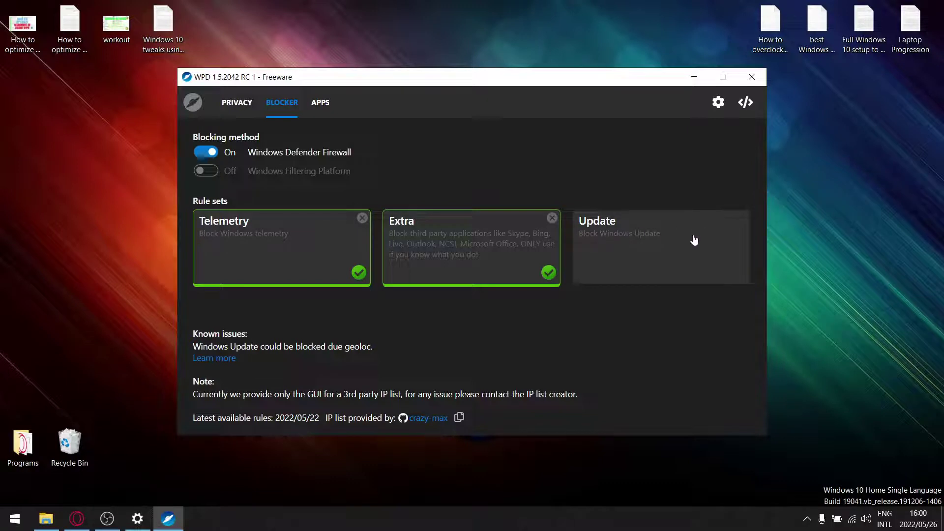
{"action": "left_click", "coordinate": [688, 266]}
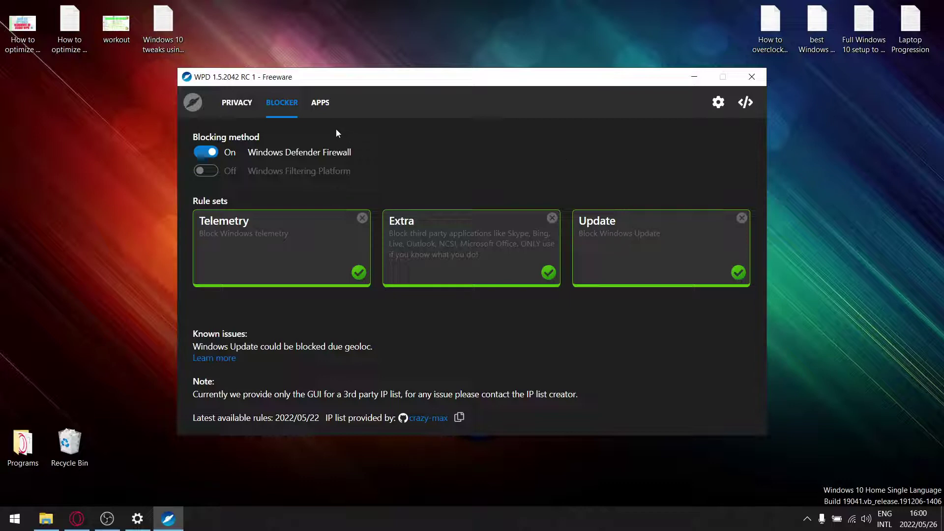
Step: Show WPD's Apps page listing six removable apps, Intel Graphics Command Center to Store Experience Host
{"action": "left_click", "coordinate": [320, 103]}
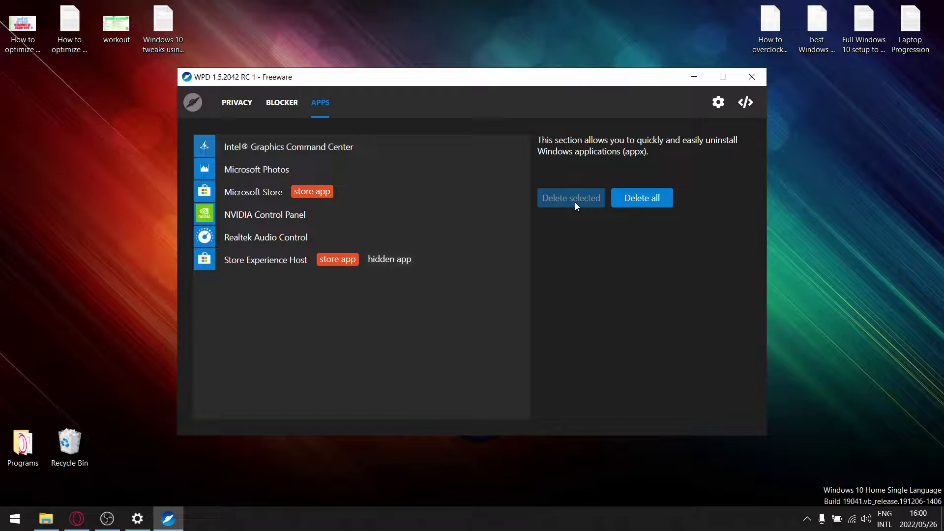
Step: Close WPD, browse the Start menu's app list, then dismiss it to the desktop
{"action": "left_click", "coordinate": [754, 74]}
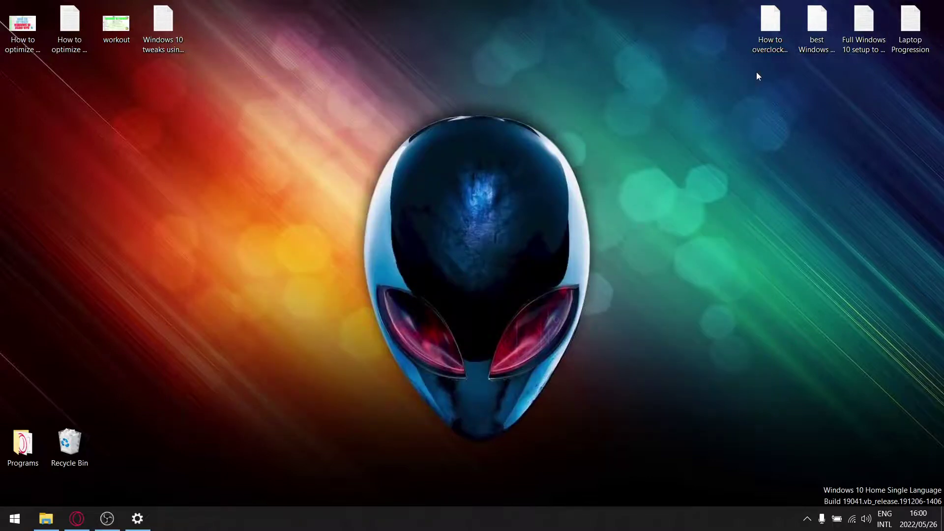
{"action": "left_click", "coordinate": [22, 524]}
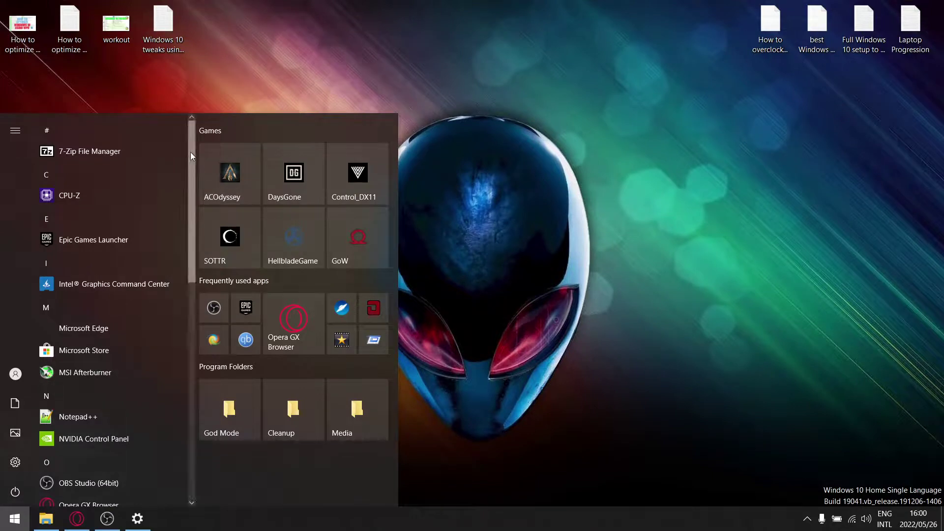
{"action": "scroll", "coordinate": [191, 155], "scroll_direction": "down", "scroll_amount": 1}
{"action": "mouse_move", "coordinate": [191, 155]}
{"action": "left_mouse_down"}
{"action": "mouse_move", "coordinate": [181, 380]}
{"action": "mouse_move", "coordinate": [189, 146]}
{"action": "left_mouse_up"}
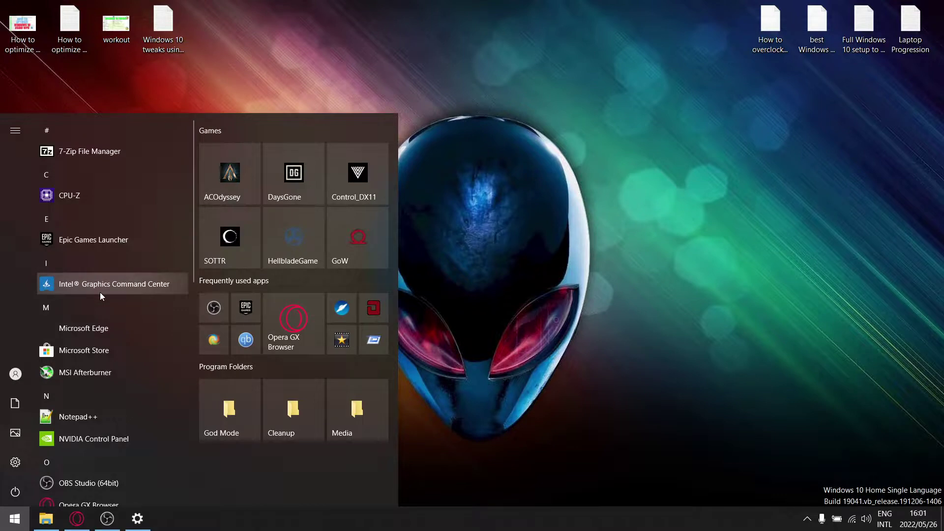
{"action": "left_click", "coordinate": [851, 278]}
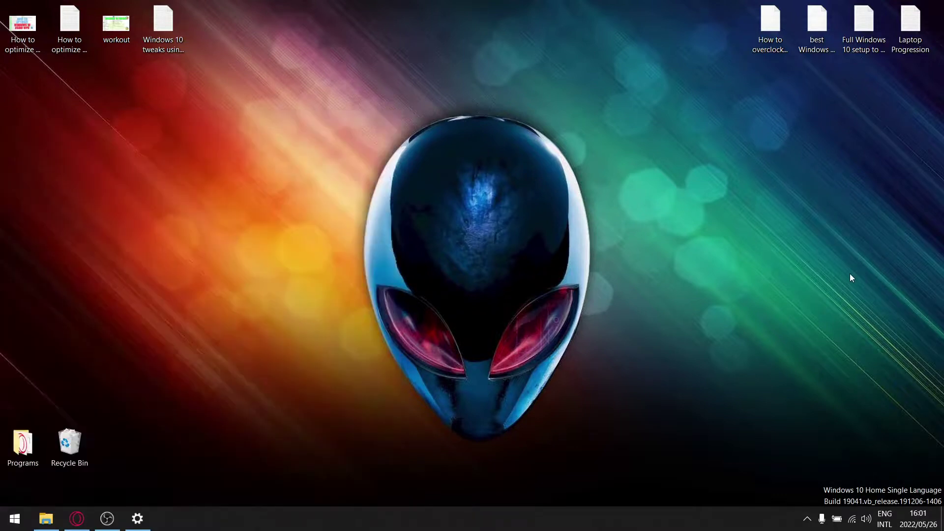